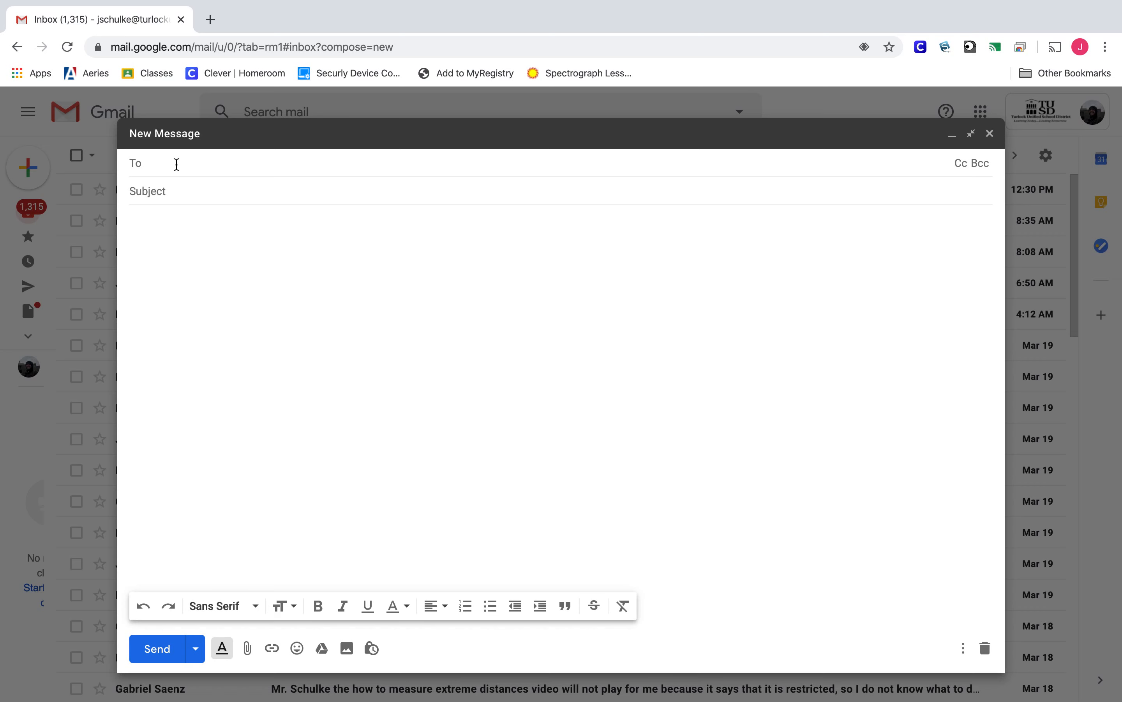
# Step: Add the teacher's full school e-mail address as the message recipient
pyautogui.click(196, 192)
pyautogui.click(213, 163)
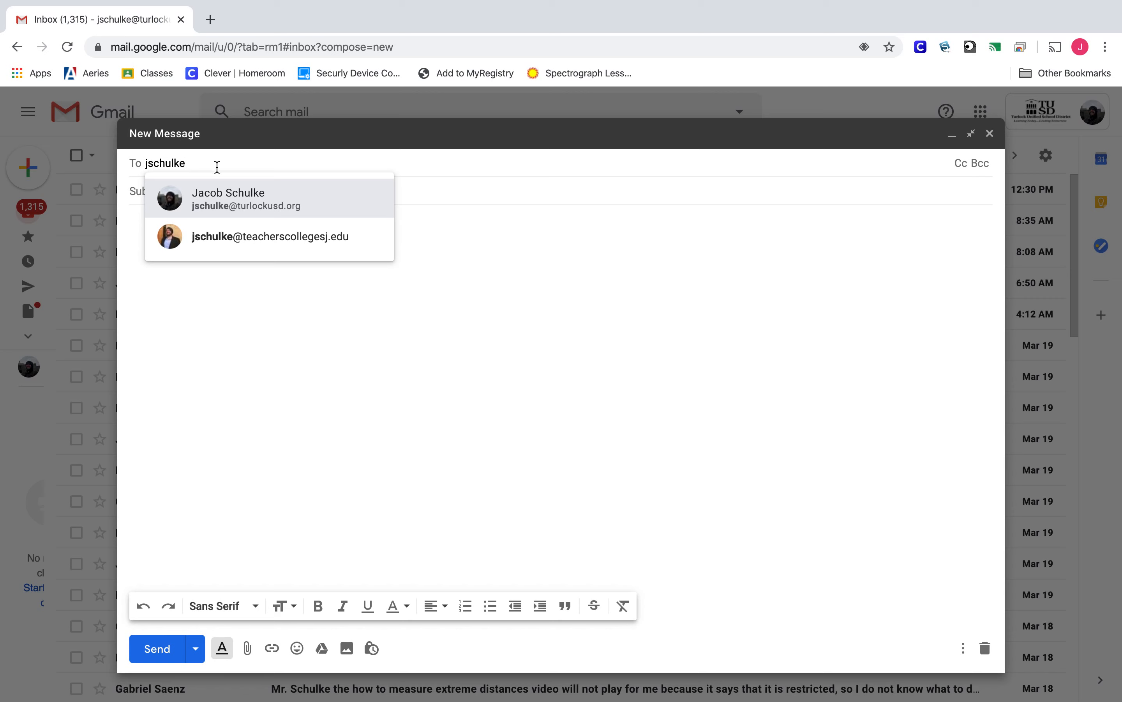
pyautogui.moveTo(302, 209)
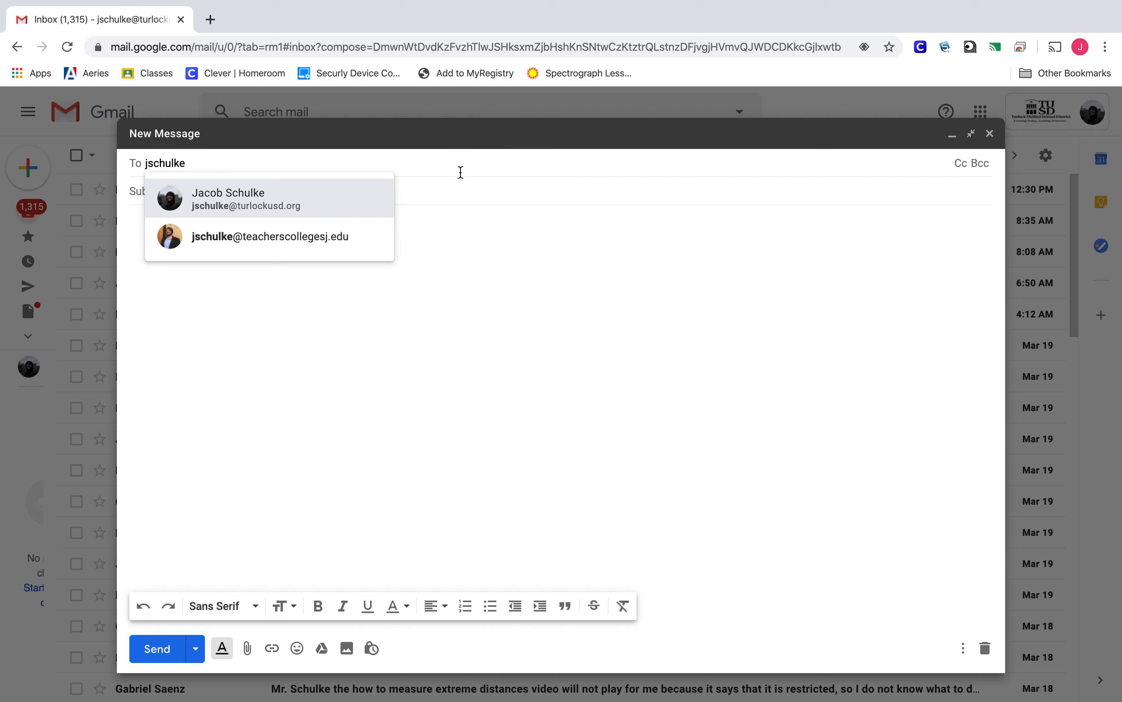
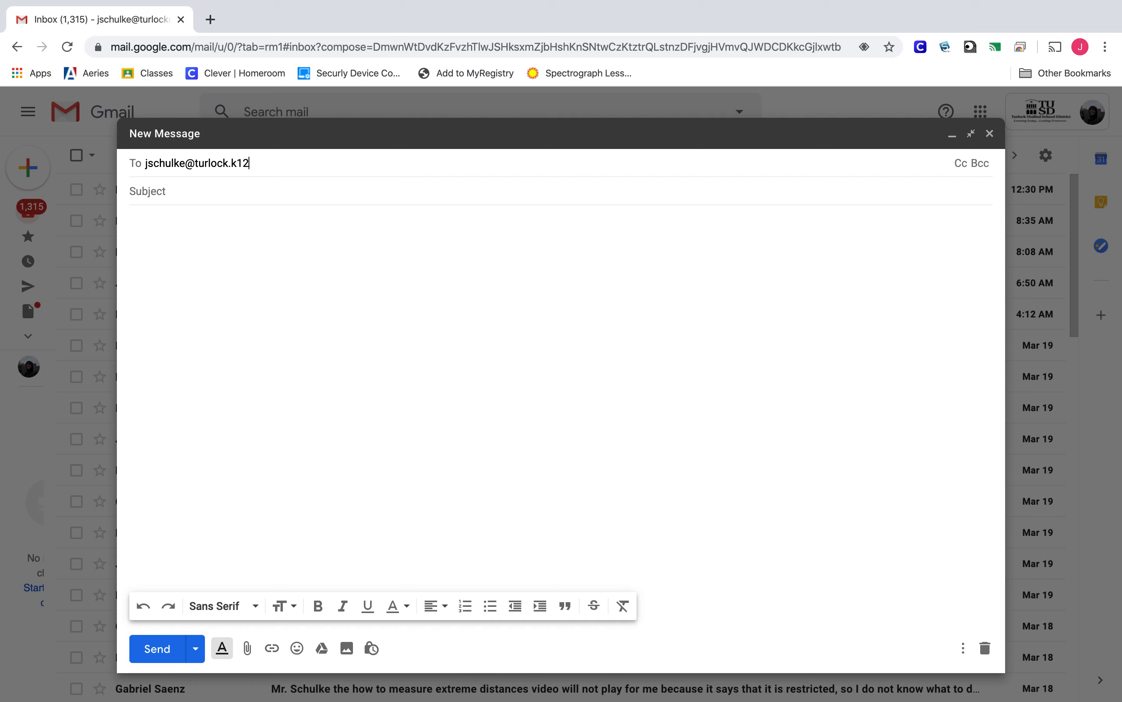
pyautogui.press('Return')
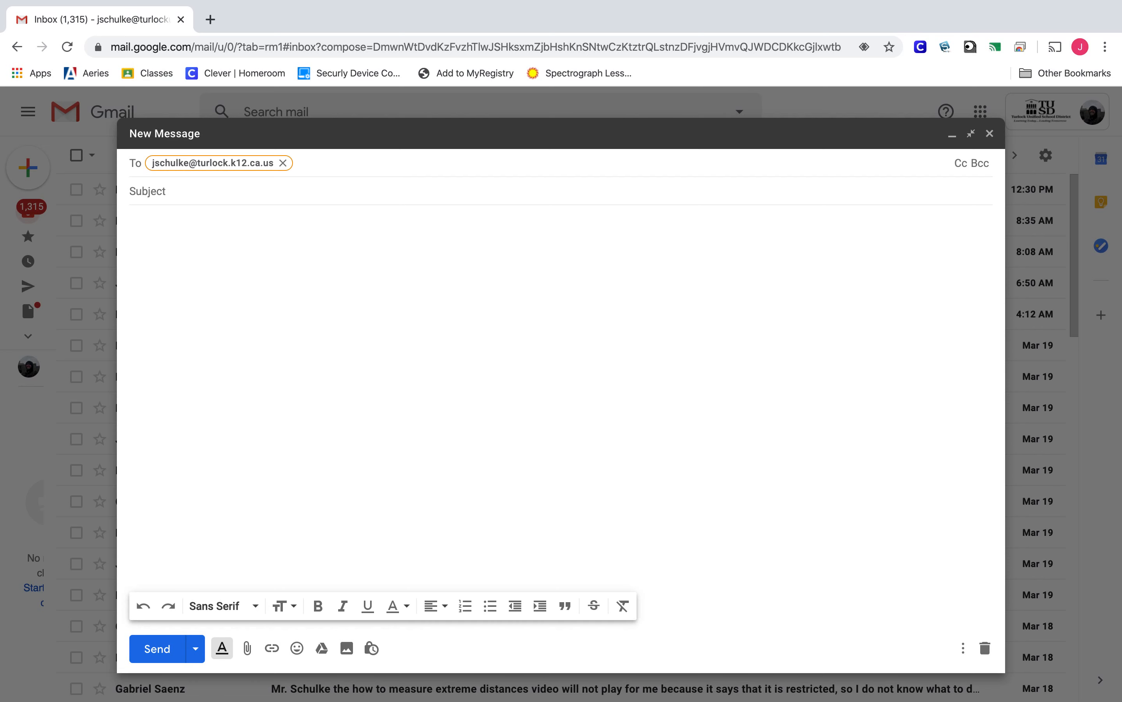
pyautogui.click(366, 186)
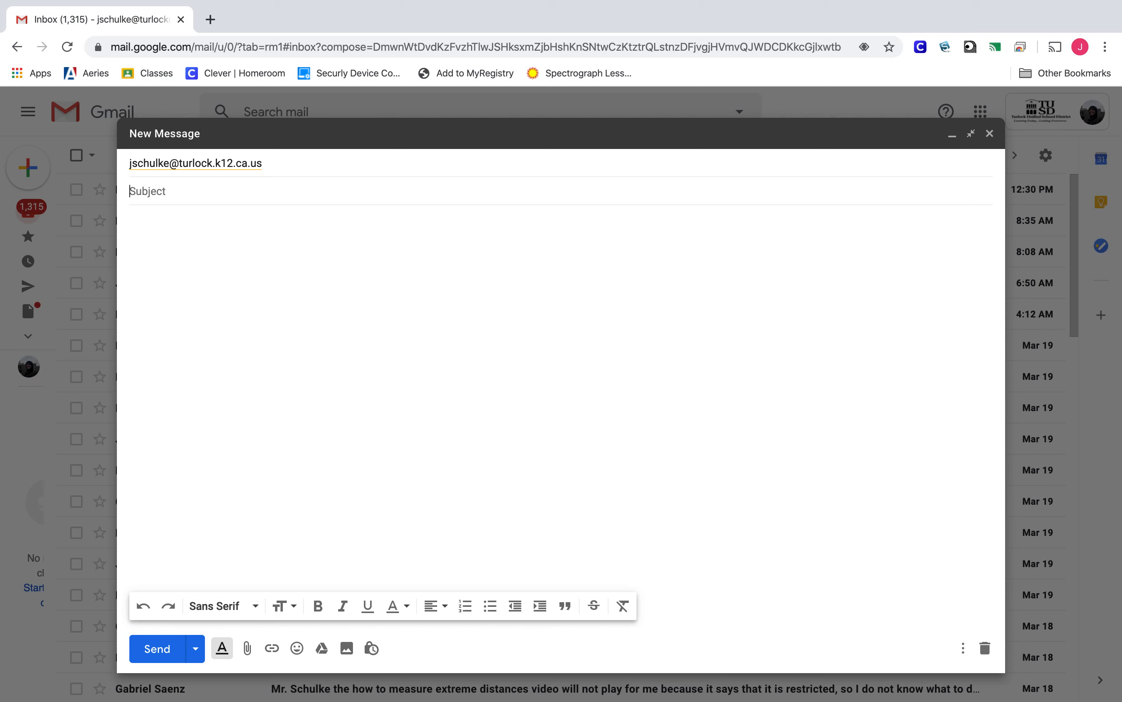
# Step: Enter 'EdPuzzle Class Access' as the subject line
pyautogui.write('EdPuzzle Class Access')
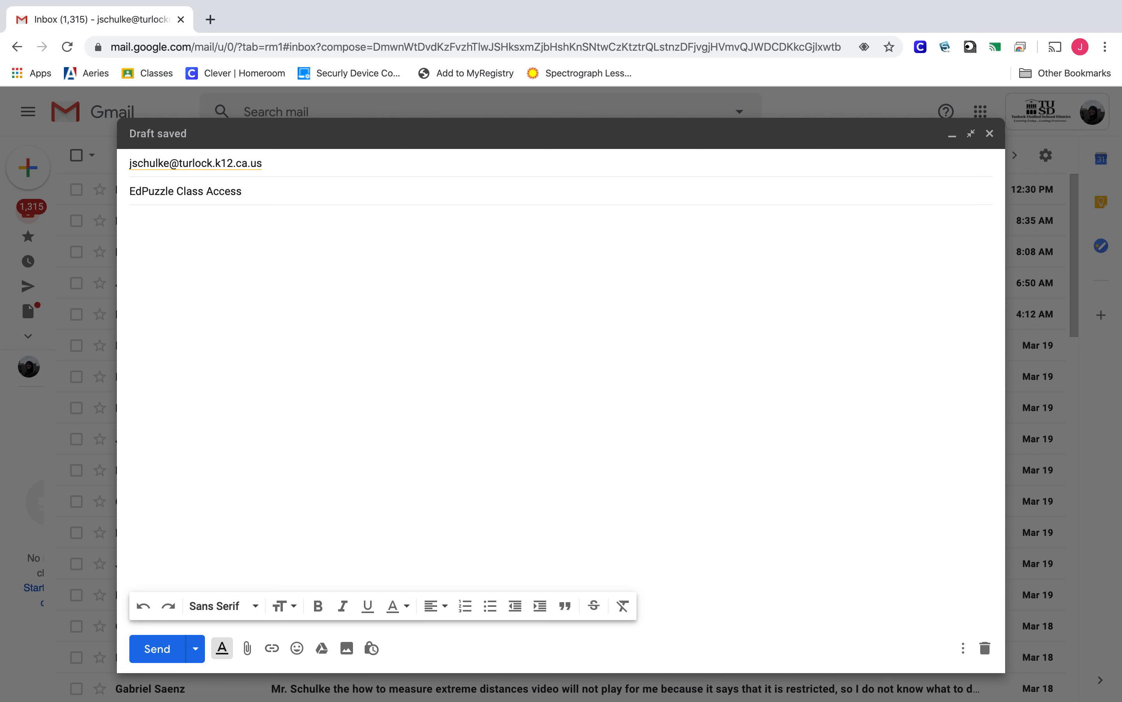
pyautogui.click(183, 243)
# Step: Delete the practice word 'Concise' and open the body with a formal 'Dear Mr.' greeting to the teacher
pyautogui.write('Conci')
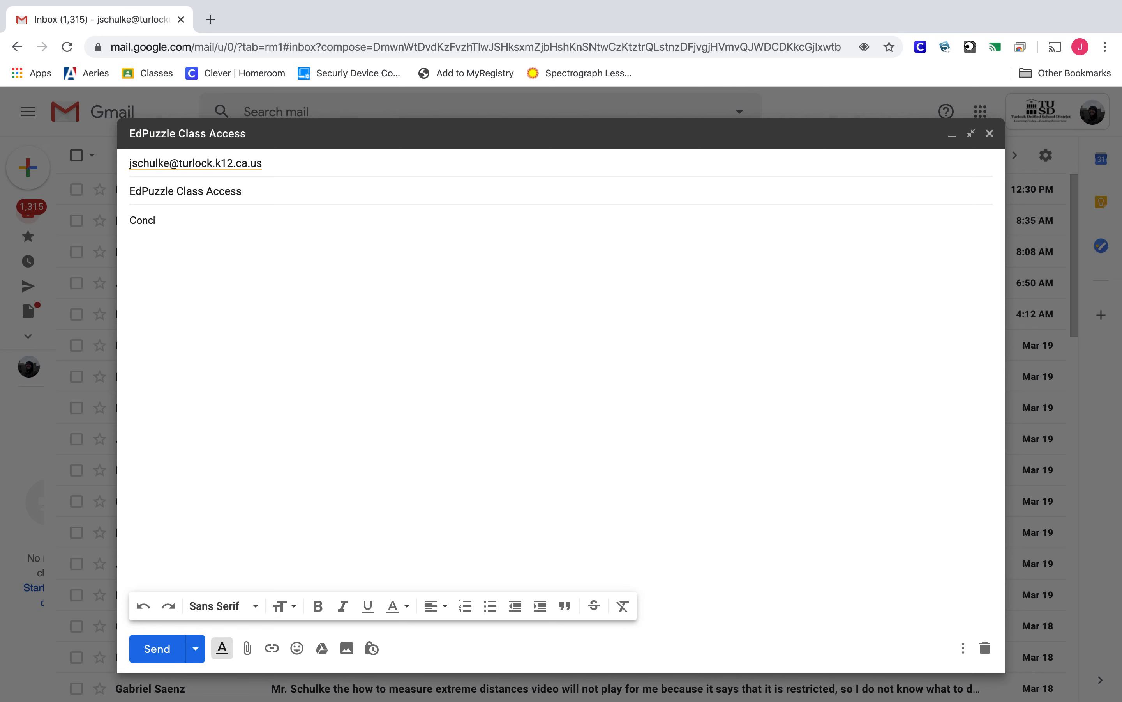
pyautogui.write('se"')
pyautogui.press('Left')
pyautogui.press('Left')
pyautogui.press('Left')
pyautogui.press('Left')
pyautogui.write('"')
pyautogui.click(224, 232)
pyautogui.moveTo(187, 221); pyautogui.dragTo(108, 227)
pyautogui.press('BackSpace')
pyautogui.write('Dear Mr. Schulke,')
pyautogui.press('Return')
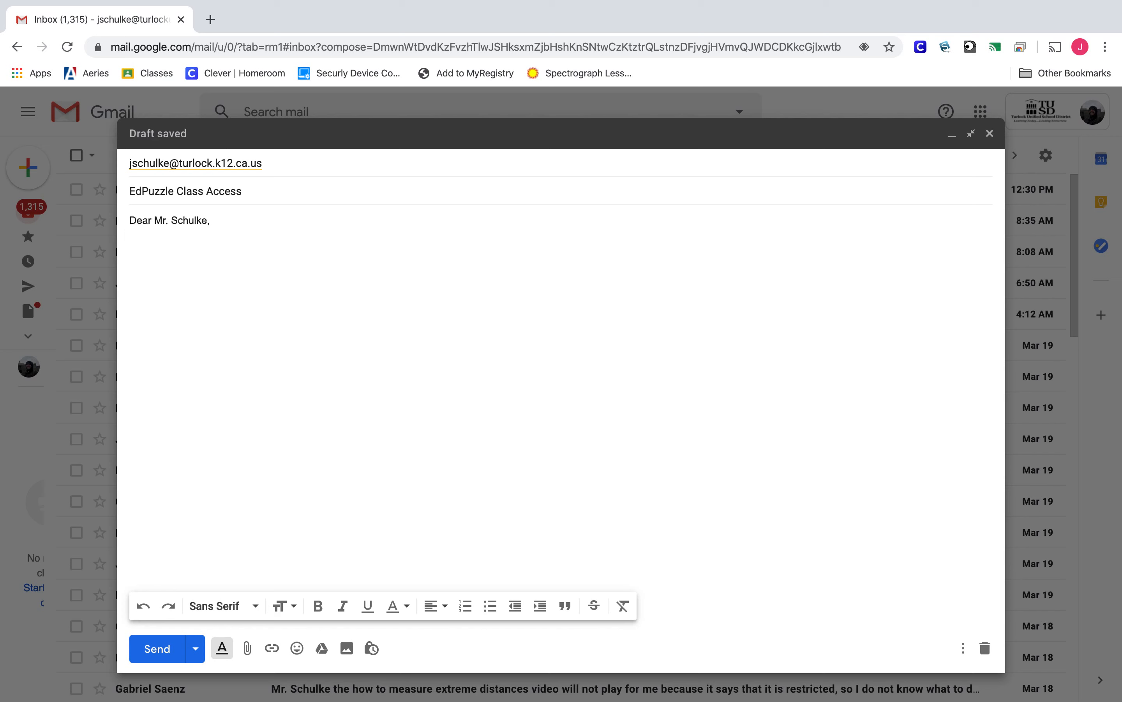
# Step: Write the paragraph explaining the EdPuzzle assignment asks for a class code, ending with 'Can you help?' and 'Thank you.'
pyautogui.write('I am having trouble a')
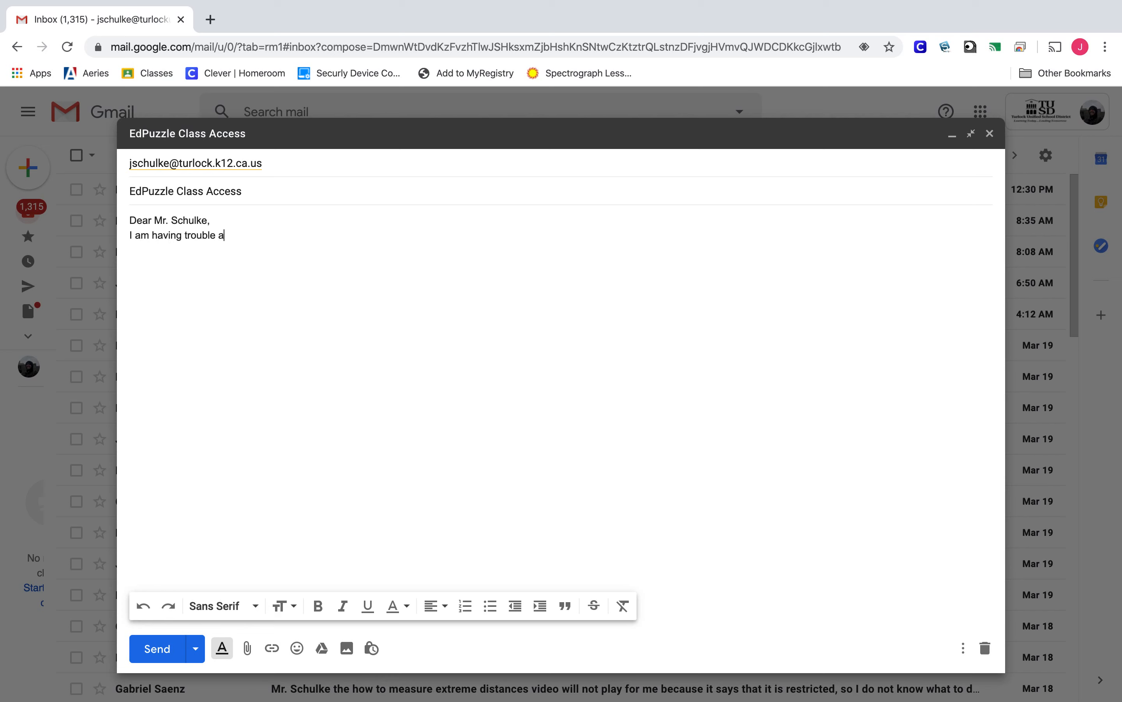
pyautogui.write('ccessing the EdPuzzle assignment ')
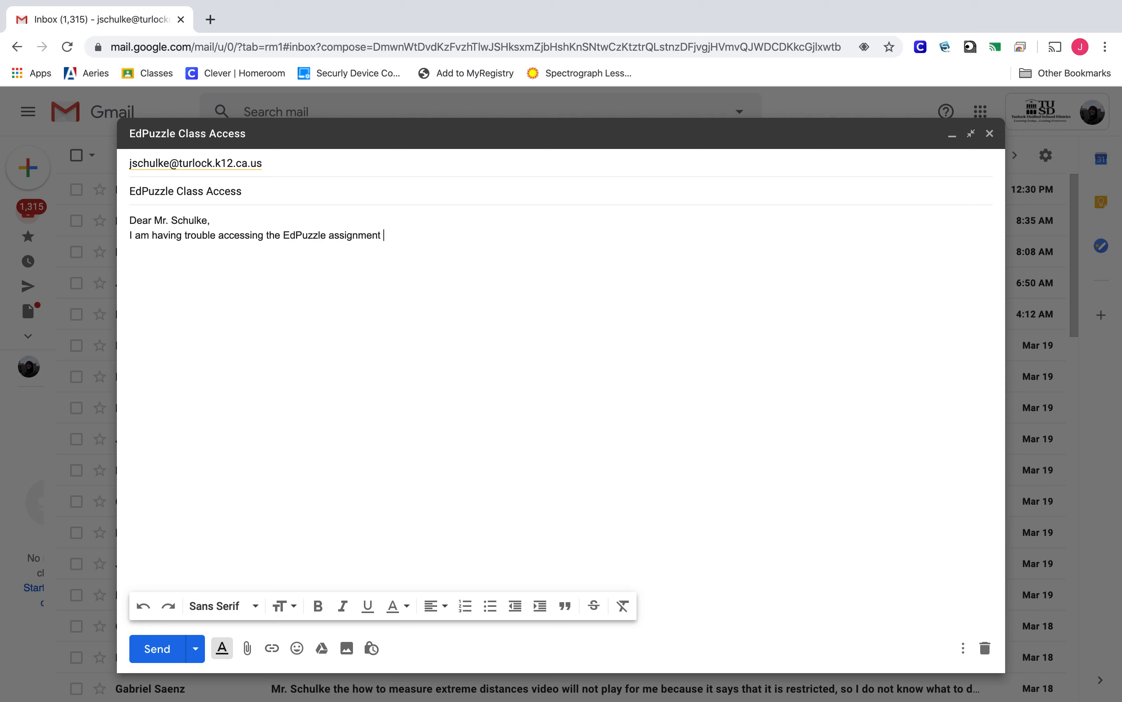
pyautogui.write('which you posted yesterday. ')
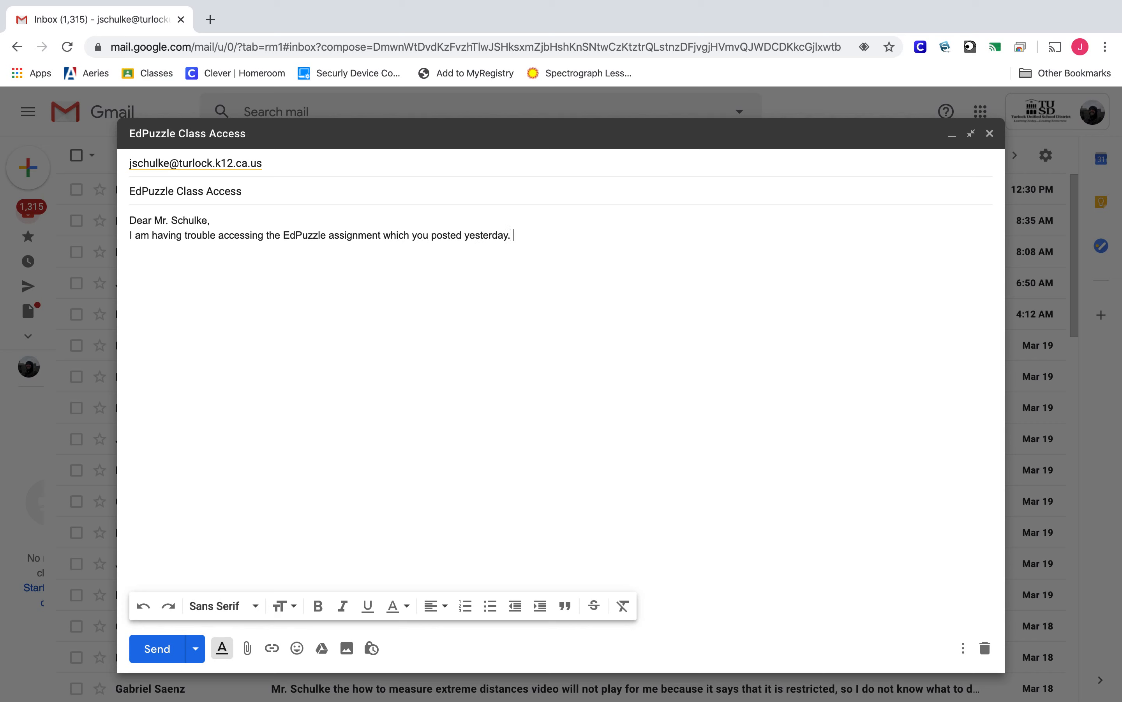
pyautogui.write('When')
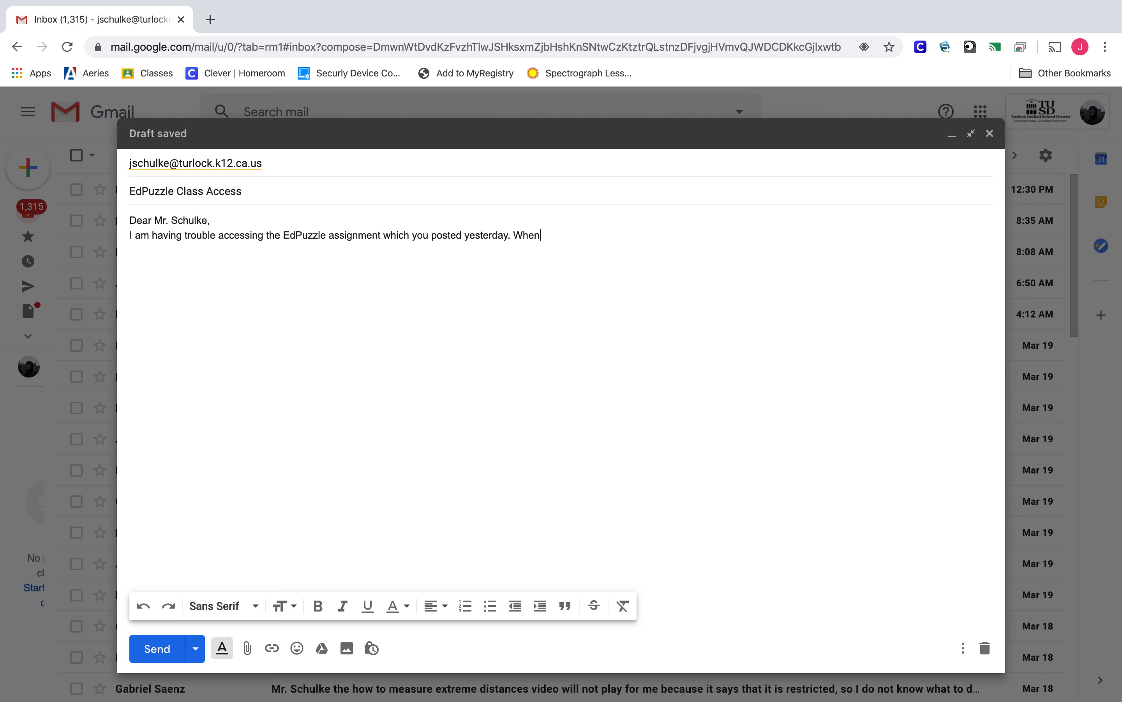
pyautogui.write(' I try to open it I am be')
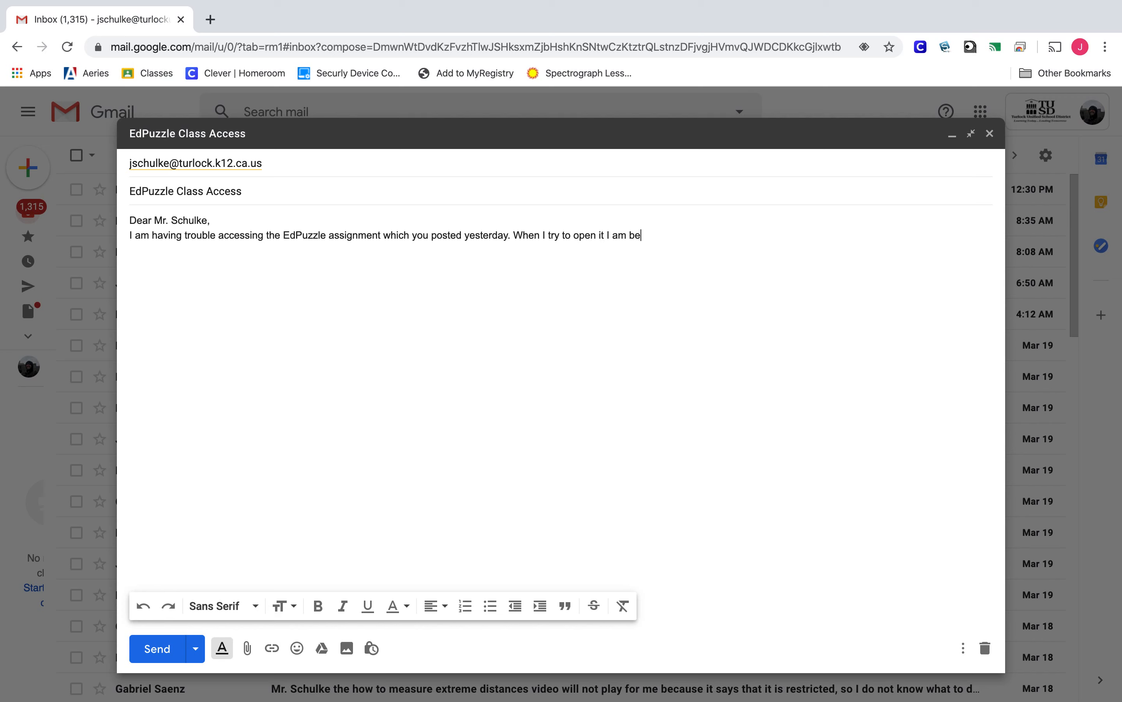
pyautogui.write('ing asked for a class code. Can ')
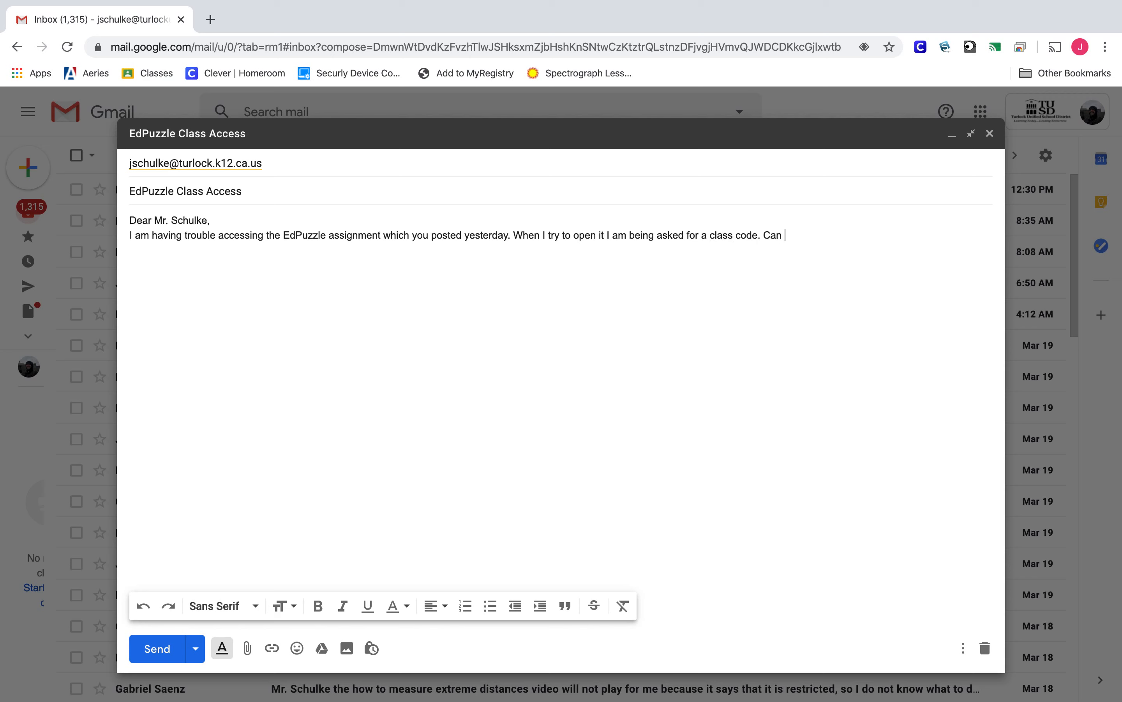
pyautogui.write('you help? Thank')
pyautogui.press('Tab')
pyautogui.moveTo(771, 235); pyautogui.dragTo(815, 232)
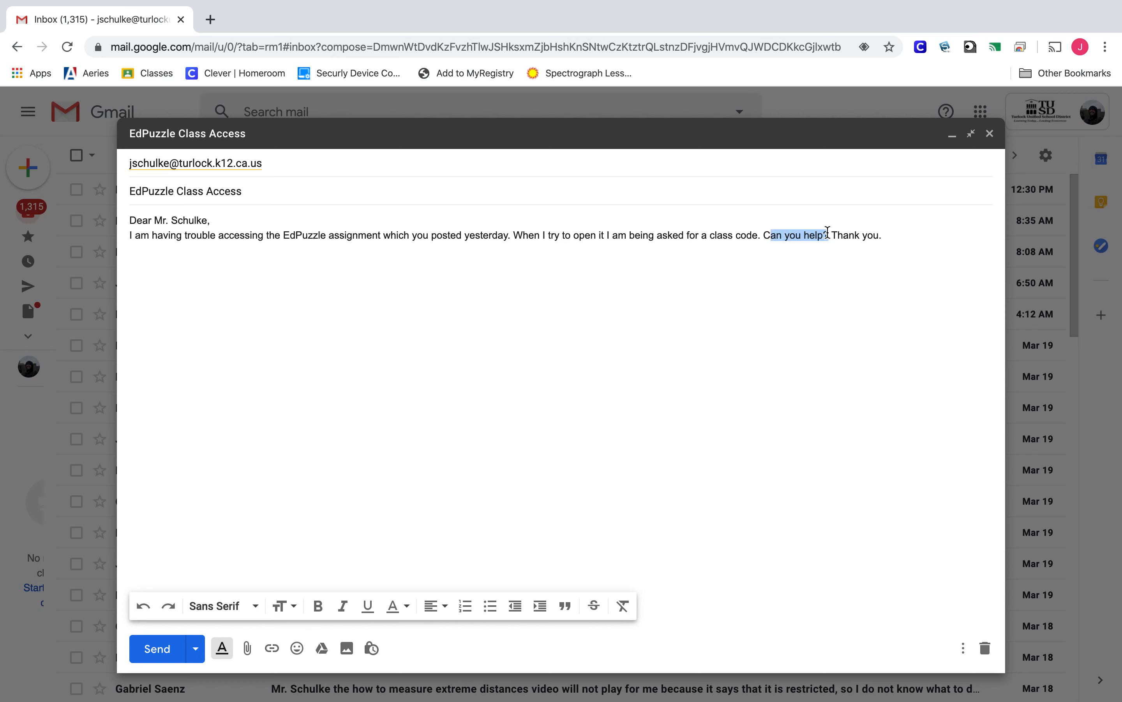
pyautogui.click(830, 235)
pyautogui.click(905, 238)
# Step: Replace the trial 'Regards,' closing with 'Respectfully,' followed by the sender's name on the next line
pyautogui.press('Return')
pyautogui.press('Return')
pyautogui.write('Regadrs')
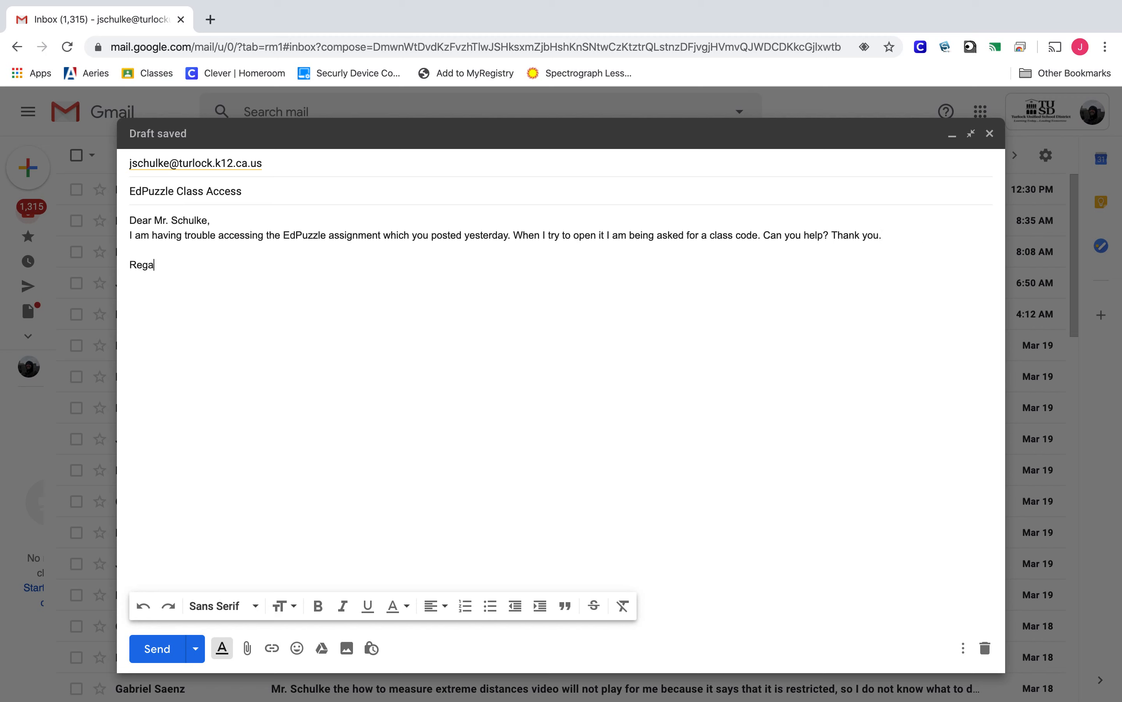
pyautogui.press('BackSpace')
pyautogui.press('BackSpace')
pyautogui.press('BackSpace')
pyautogui.write('rds,')
pyautogui.press('BackSpace')
pyautogui.press('BackSpace')
pyautogui.press('BackSpace')
pyautogui.press('BackSpace')
pyautogui.press('BackSpace')
pyautogui.press('BackSpace')
pyautogui.press('BackSpace')
pyautogui.press('BackSpace')
pyautogui.press('Return')
pyautogui.write('Res')
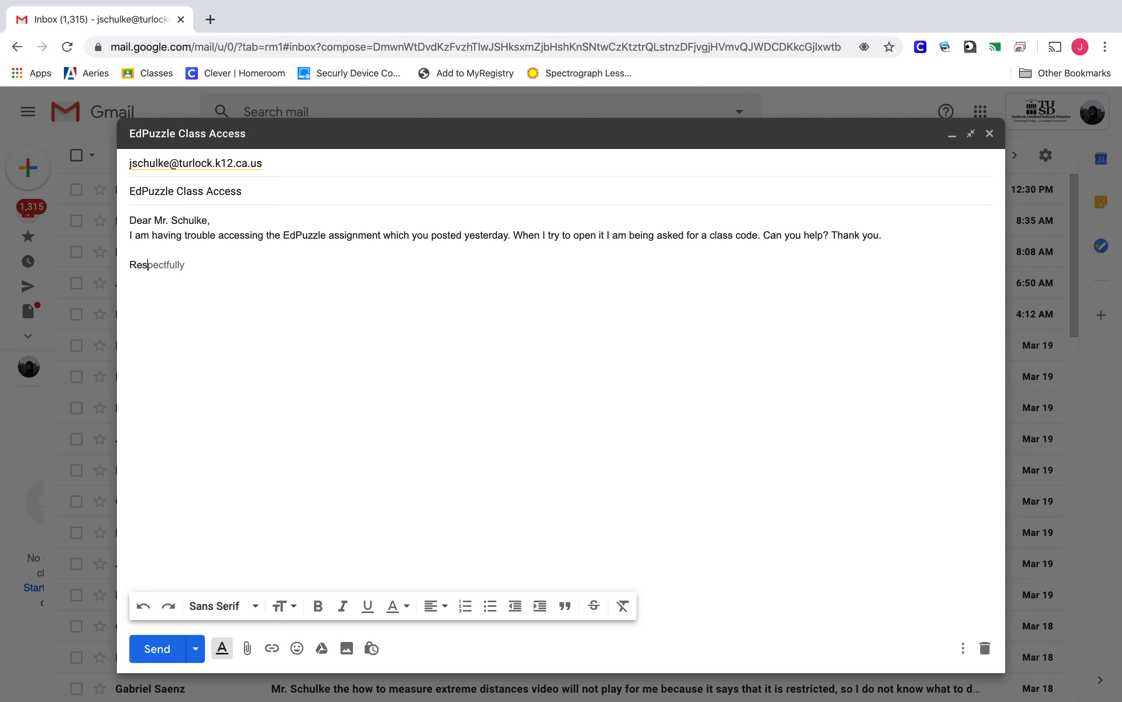
pyautogui.write('pectfully,')
pyautogui.press('Return')
pyautogui.click(285, 163)
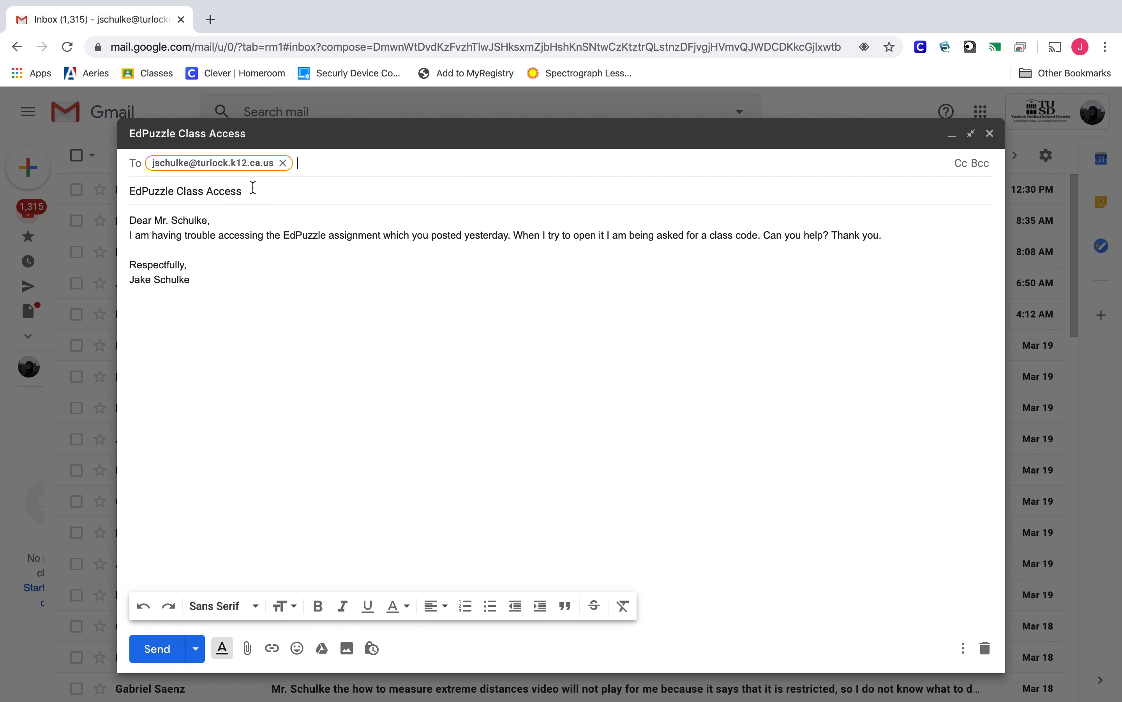
pyautogui.click(185, 190)
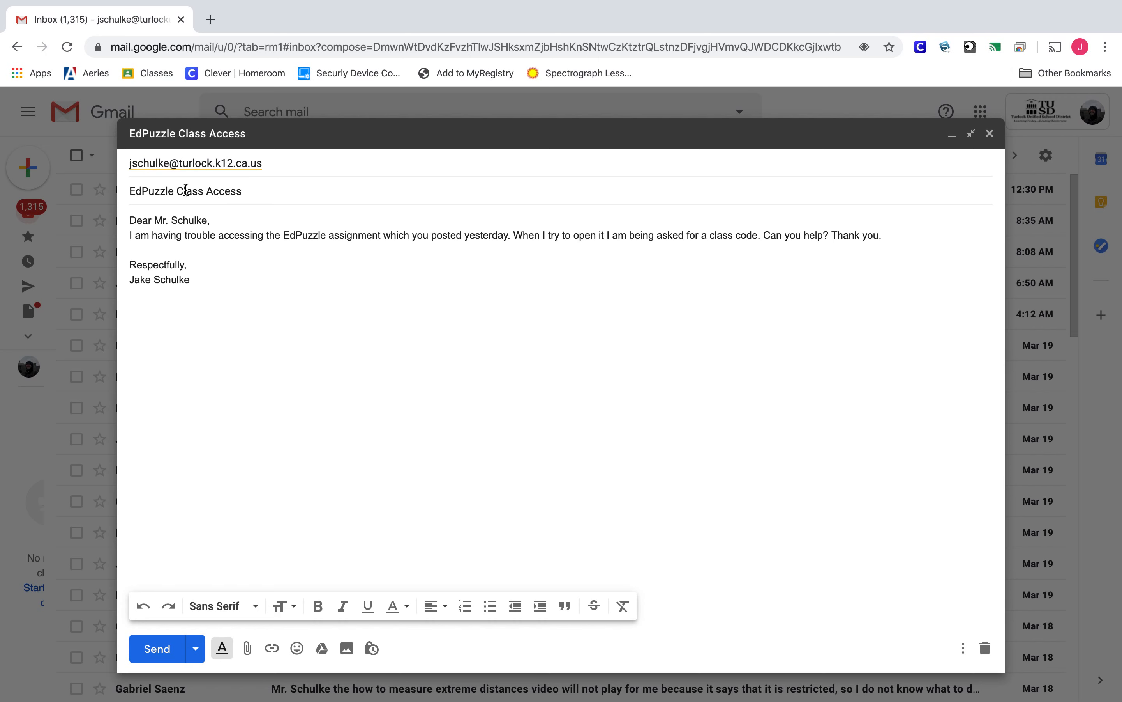
pyautogui.click(253, 191)
pyautogui.moveTo(261, 191); pyautogui.dragTo(116, 196)
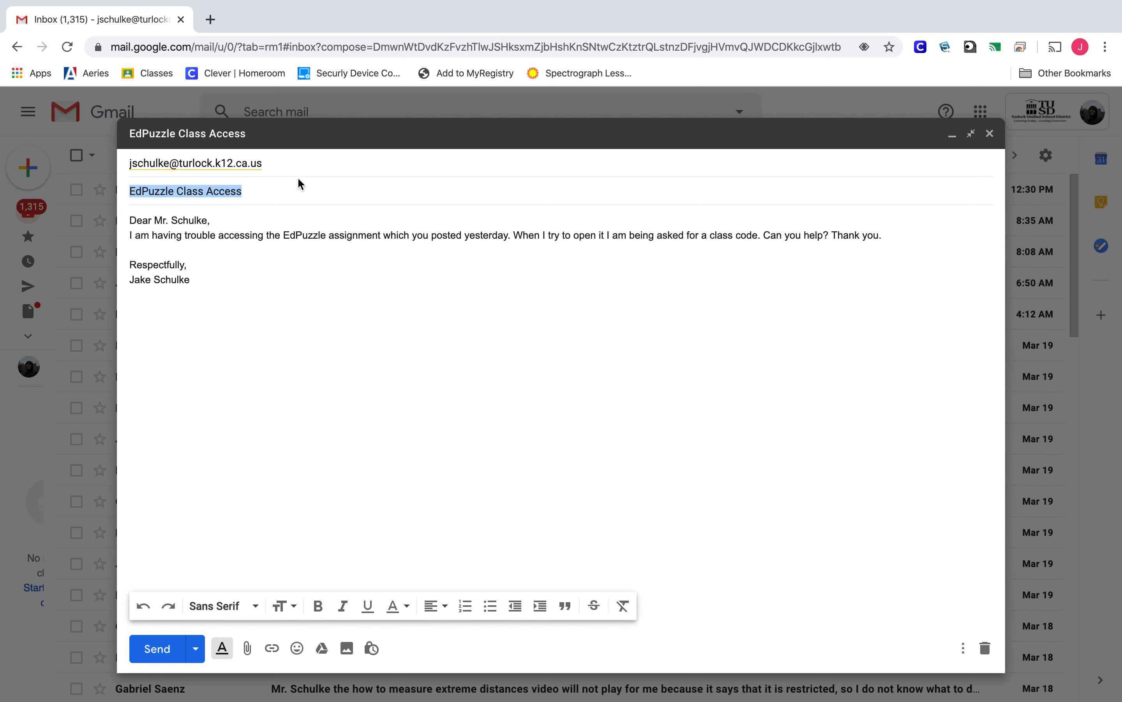
pyautogui.click(297, 189)
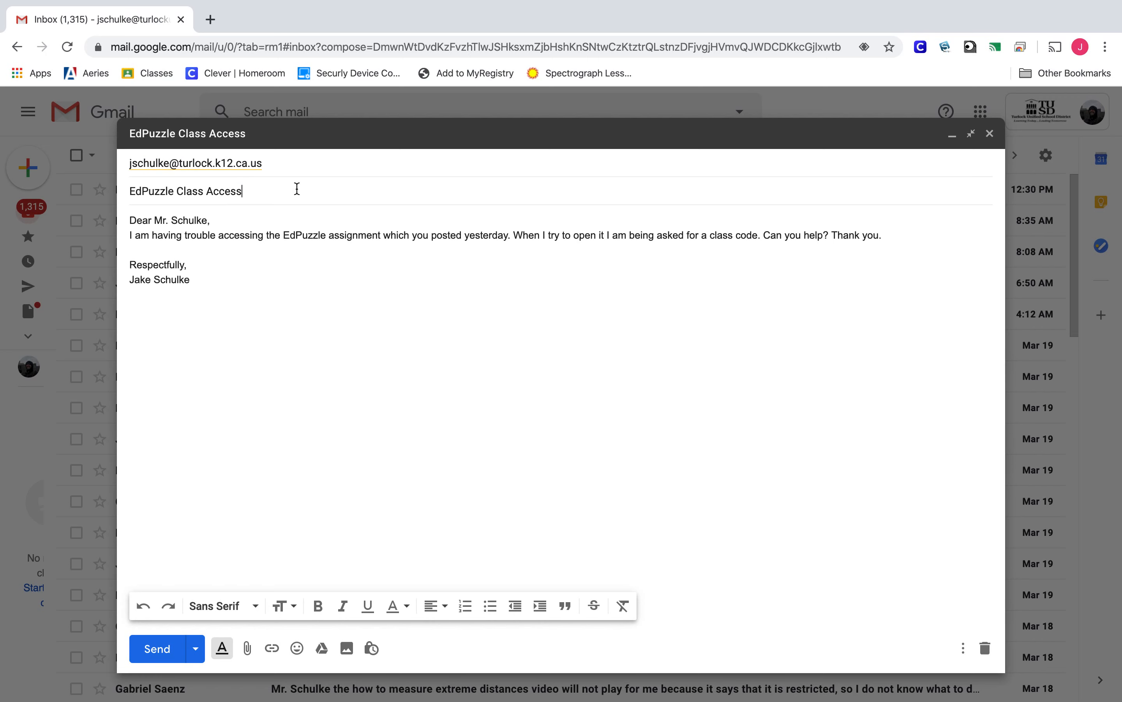
pyautogui.click(210, 278)
pyautogui.moveTo(210, 278); pyautogui.dragTo(127, 215)
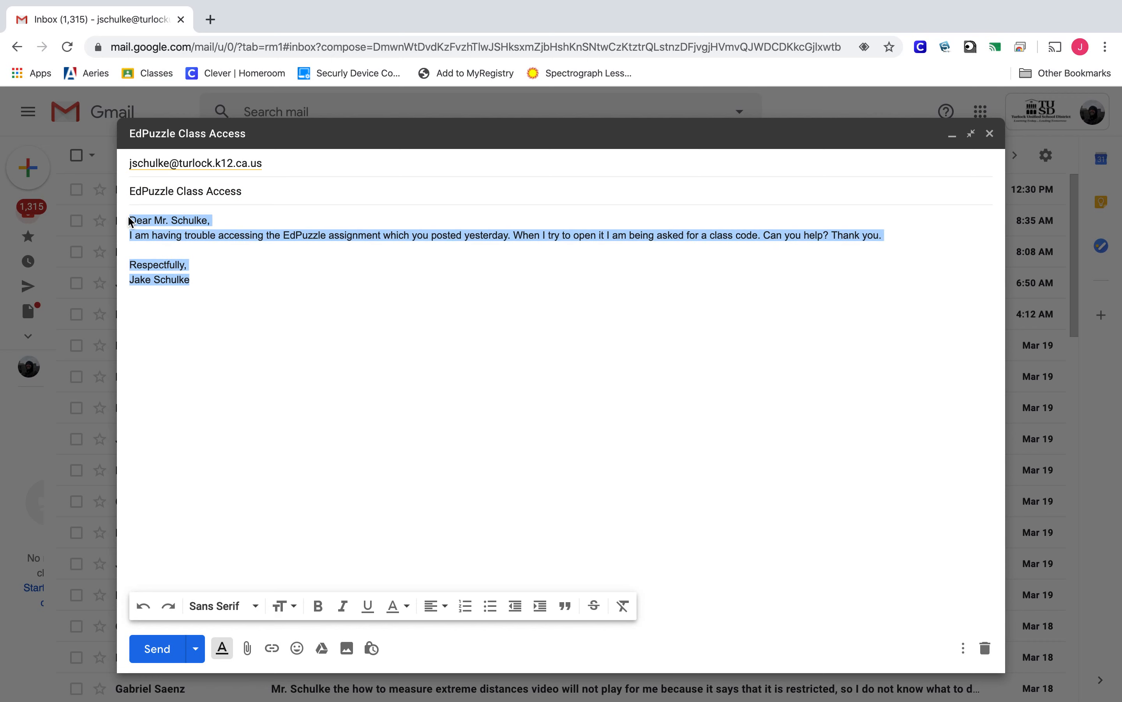
pyautogui.click(216, 272)
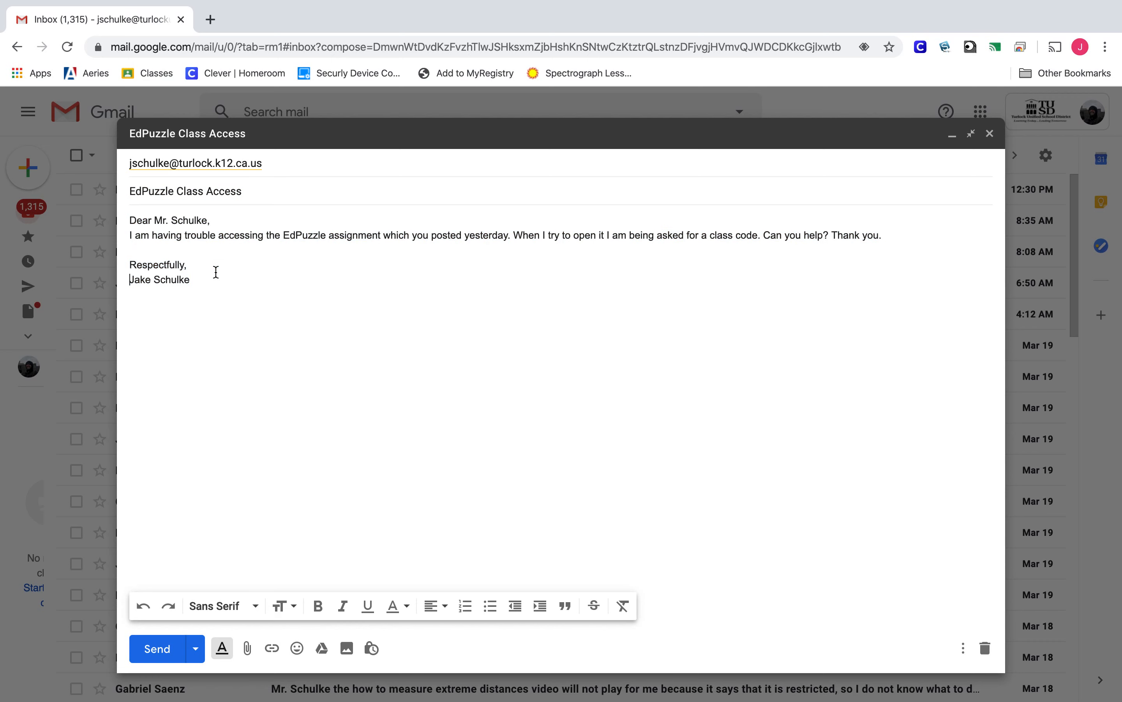